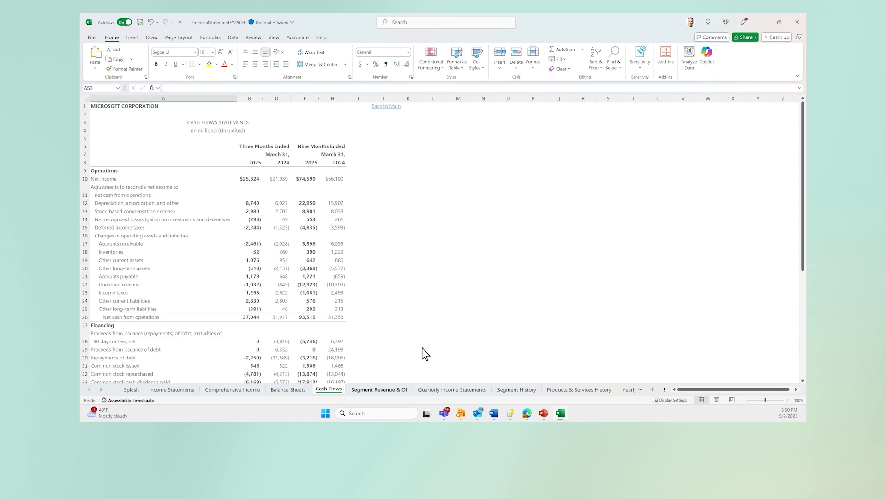
Review the Segment Revenue & OI, Quarterly Income Statements and Segment History sheets
{"action": "left_click", "coordinate": [397, 390]}
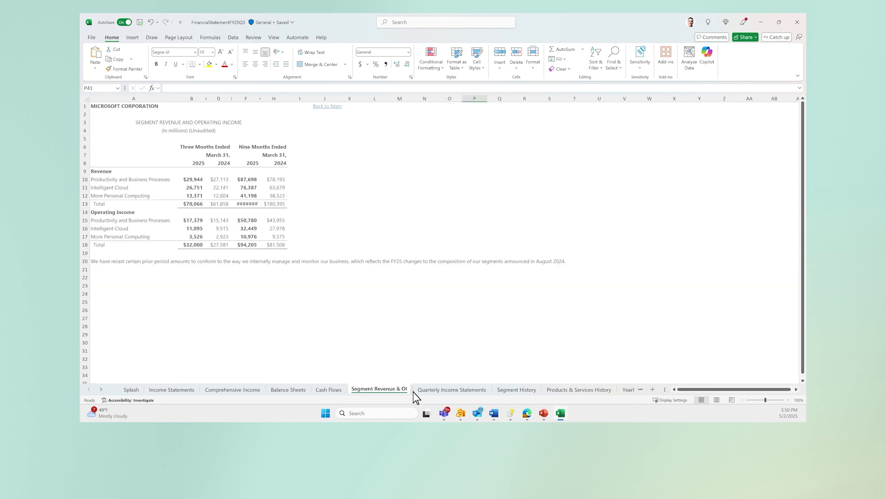
{"action": "left_click", "coordinate": [488, 389]}
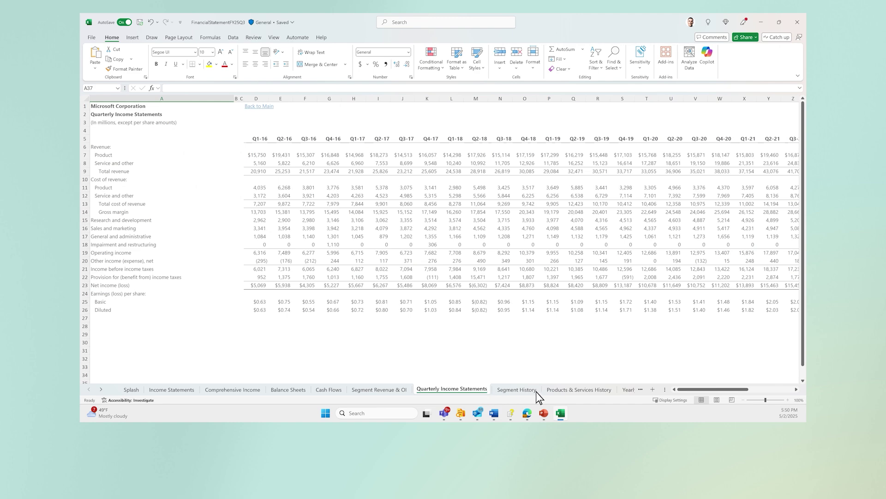
{"action": "left_click", "coordinate": [517, 390]}
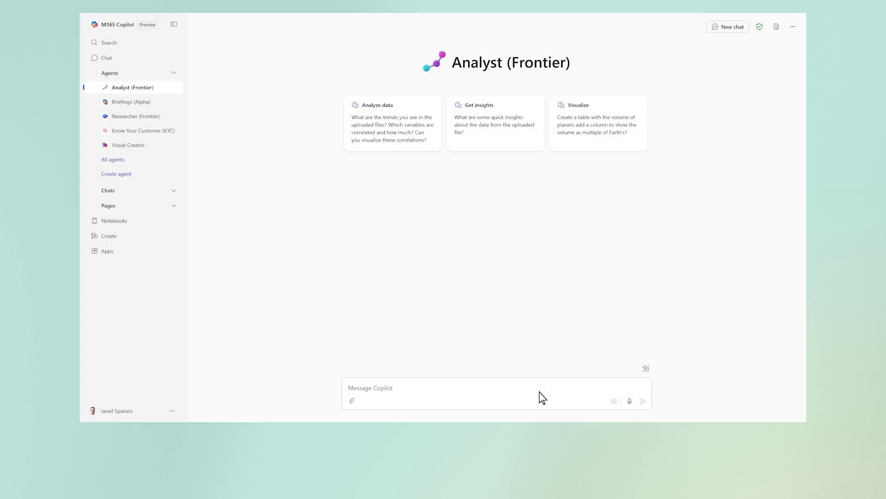
Ask Analyst for year-over-year cash flow and CapEx charts, referencing FinancialStatementFY25Q3
{"action": "left_click", "coordinate": [539, 391]}
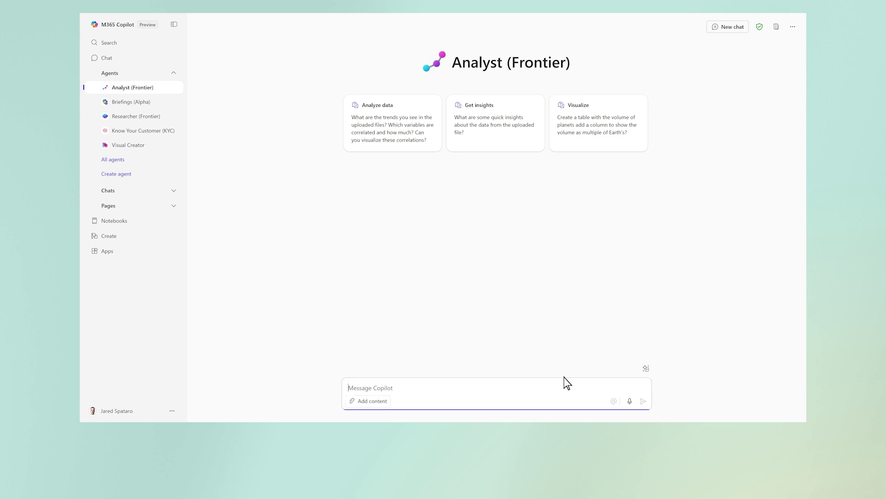
{"action": "type", "text": "Review my year-over-year earnings data and identify patterns in operating cash flow, CapEx, and their impact on long-term investments. Present your insights visuall"}
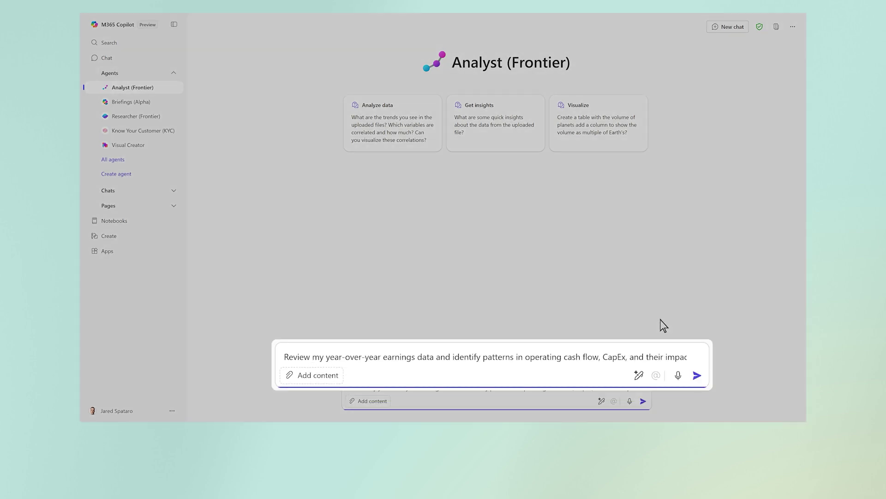
{"action": "type", "text": "ference: /finan"}
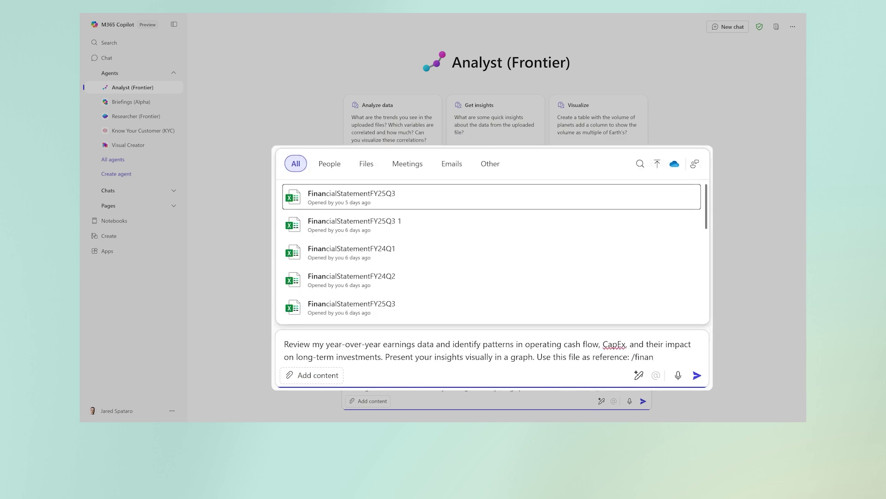
{"action": "left_click", "coordinate": [572, 196]}
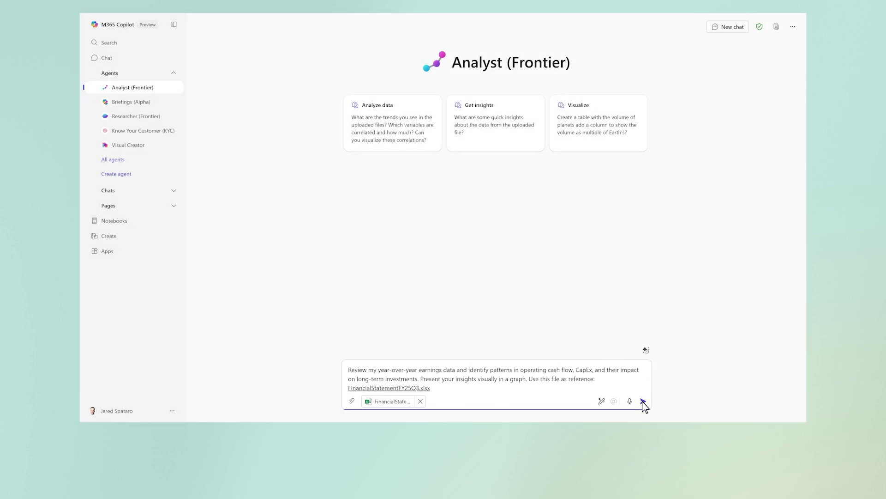
{"action": "left_click", "coordinate": [643, 401]}
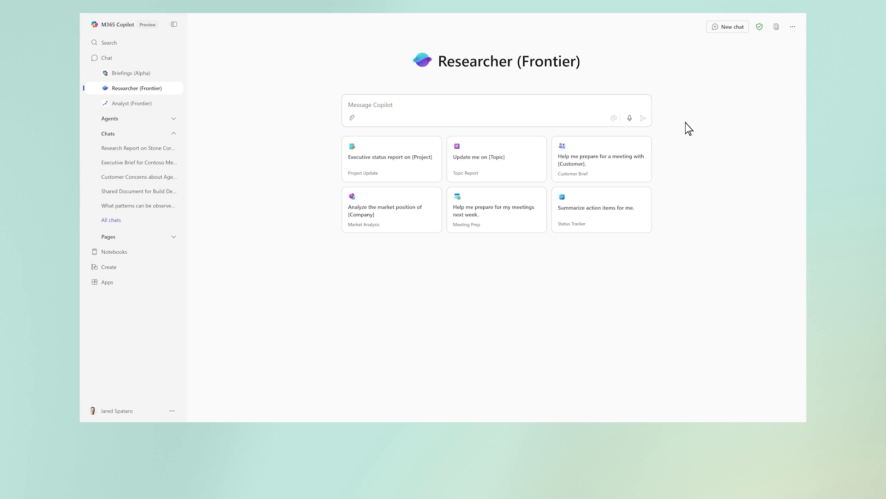
Send Researcher the IT spending rebound request covering high-growth areas and five key decisions
{"action": "left_click", "coordinate": [620, 117]}
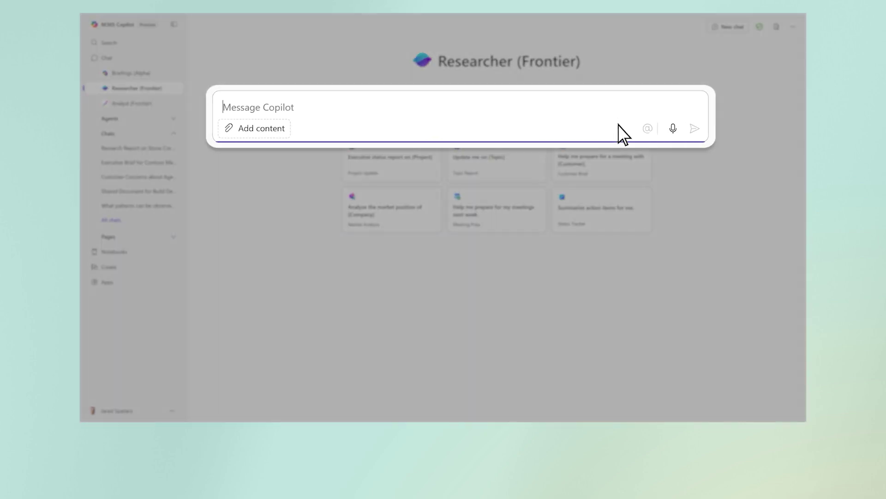
{"action": "type", "text": "Provide a market research analysis based on the rebound of IT spending. Outline the"}
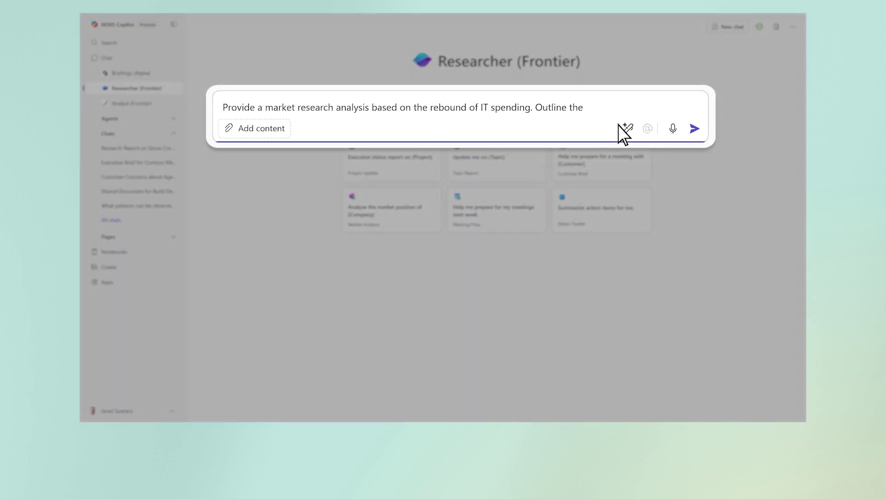
{"action": "type", "text": " 5 key decisions I need to make based on these areas of opportunity."}
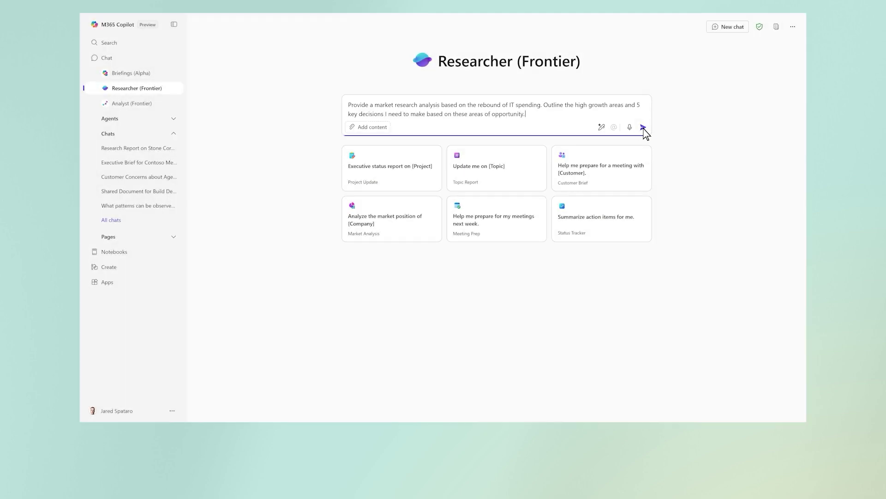
{"action": "left_click", "coordinate": [700, 132]}
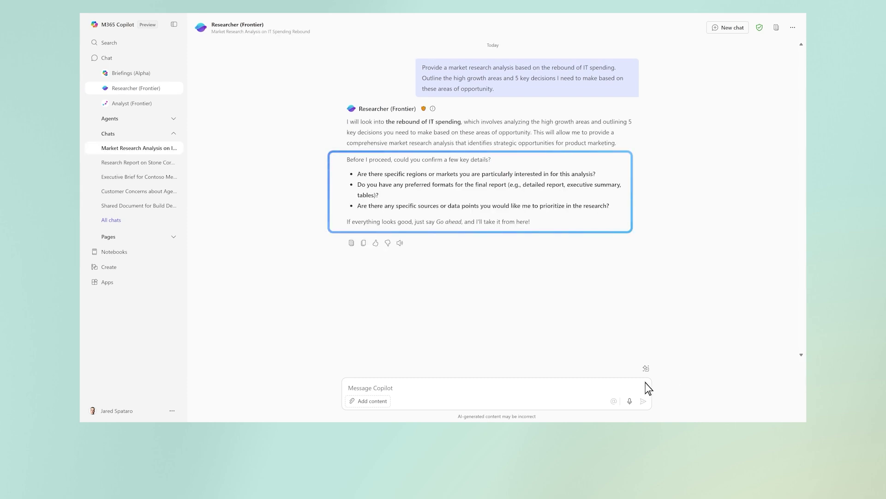
{"action": "left_click", "coordinate": [617, 388]}
{"action": "type", "text": "1. Focus on the top 10 global markets based on IT spend in 2024 2. Tables would be great 3. Data sources like Gartner and IDC would be great.  Lastly, please include an exec s"}
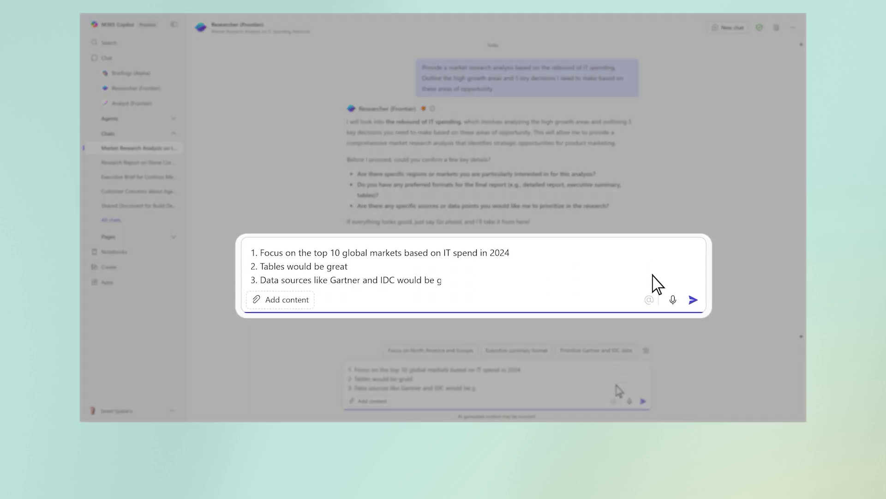
{"action": "type", "text": "ummary at the end"}
Submit the answers: top 10 markets by 2024 spend, tables, Gartner/IDC, executive summary
{"action": "left_click", "coordinate": [644, 401]}
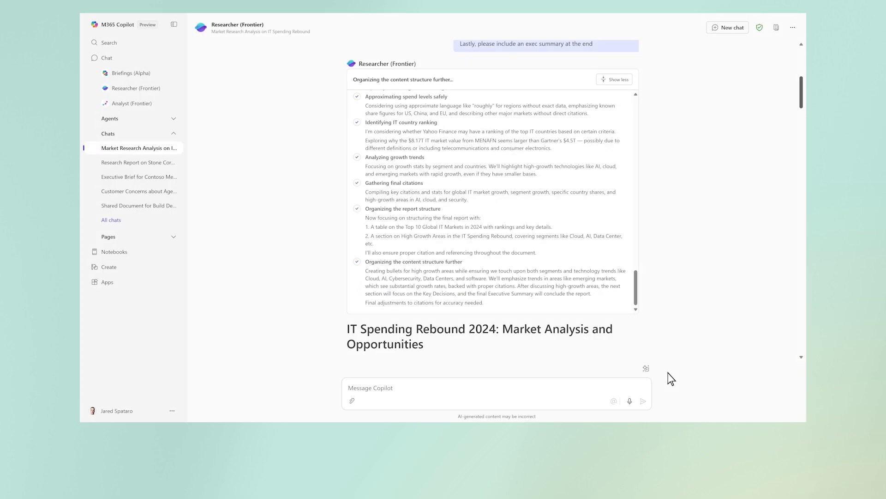
{"action": "scroll", "coordinate": [671, 378], "scroll_direction": "down", "scroll_amount": 8}
{"action": "scroll", "coordinate": [670, 378], "scroll_direction": "down", "scroll_amount": 8}
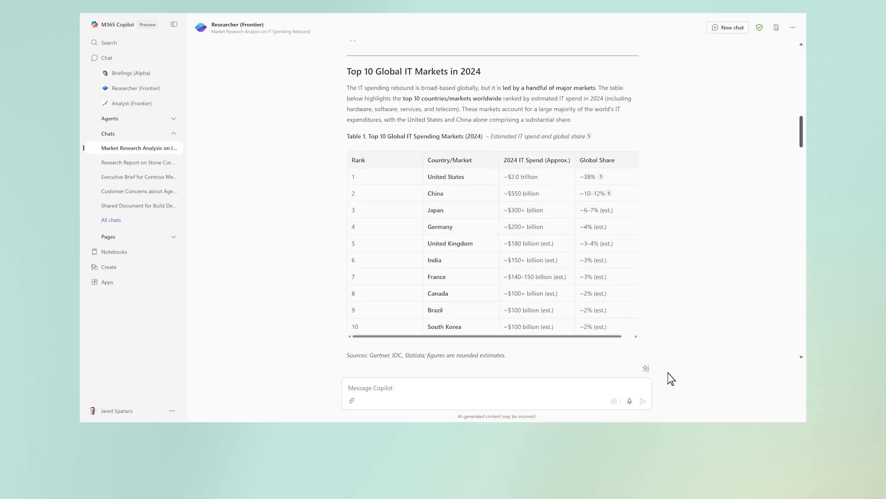
{"action": "scroll", "coordinate": [670, 379], "scroll_direction": "down", "scroll_amount": 5}
{"action": "scroll", "coordinate": [671, 378], "scroll_direction": "down", "scroll_amount": 8}
{"action": "scroll", "coordinate": [670, 378], "scroll_direction": "down", "scroll_amount": 5}
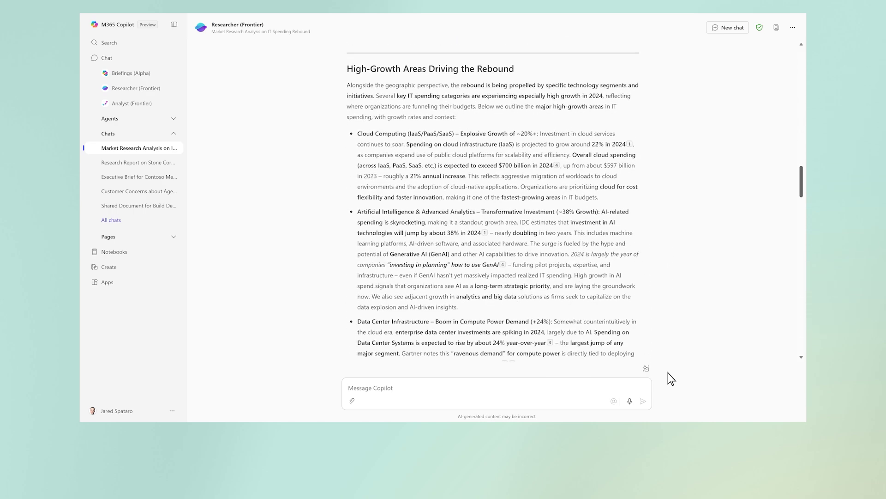
{"action": "scroll", "coordinate": [670, 378], "scroll_direction": "down", "scroll_amount": 3}
{"action": "scroll", "coordinate": [670, 378], "scroll_direction": "down", "scroll_amount": 6}
{"action": "scroll", "coordinate": [670, 378], "scroll_direction": "down", "scroll_amount": 4}
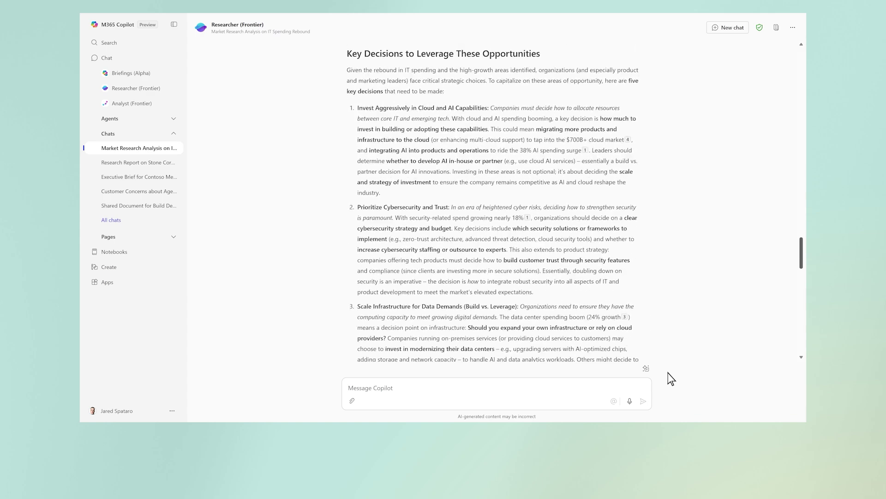
{"action": "scroll", "coordinate": [671, 378], "scroll_direction": "down", "scroll_amount": 8}
{"action": "scroll", "coordinate": [671, 378], "scroll_direction": "down", "scroll_amount": 8}
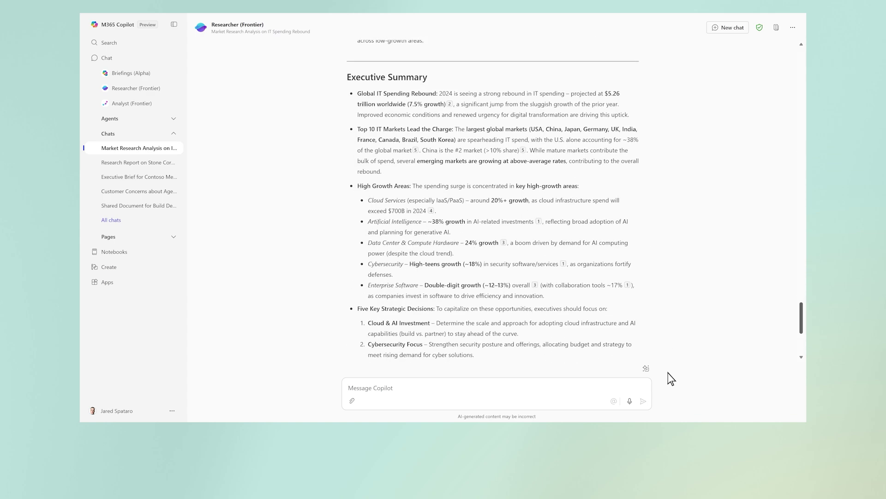
{"action": "scroll", "coordinate": [670, 378], "scroll_direction": "down", "scroll_amount": 5}
{"action": "scroll", "coordinate": [664, 370], "scroll_direction": "down", "scroll_amount": 3}
Expand the Sources list at the end of the IT Spending Rebound 2024 report
{"action": "left_click", "coordinate": [629, 318]}
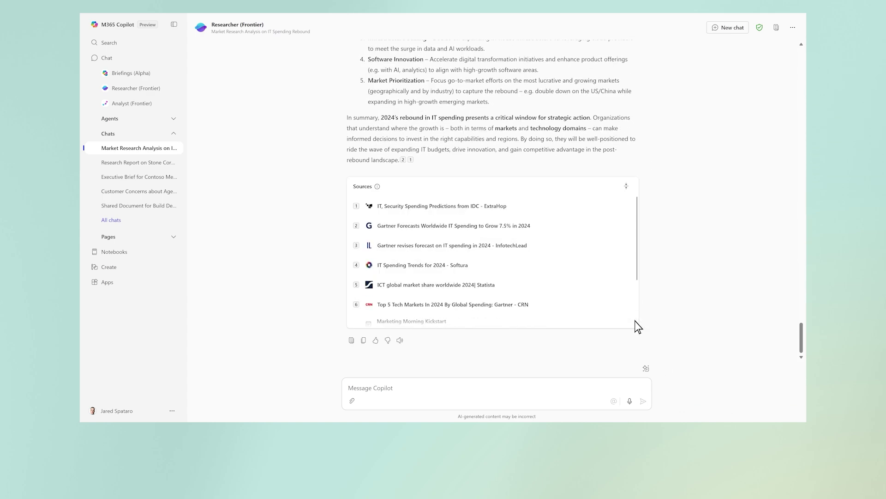
{"action": "scroll", "coordinate": [603, 256], "scroll_direction": "down", "scroll_amount": 1}
{"action": "scroll", "coordinate": [603, 255], "scroll_direction": "down", "scroll_amount": 2}
{"action": "scroll", "coordinate": [603, 256], "scroll_direction": "up", "scroll_amount": 1}
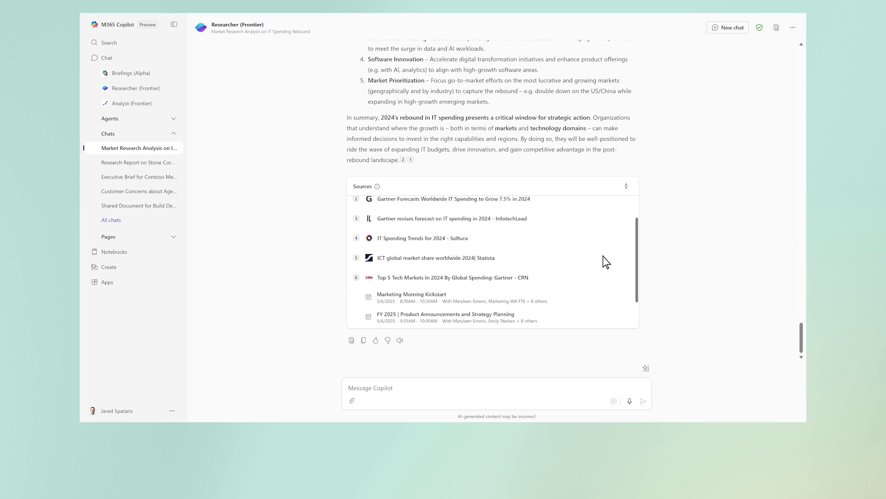
{"action": "scroll", "coordinate": [603, 256], "scroll_direction": "up", "scroll_amount": 2}
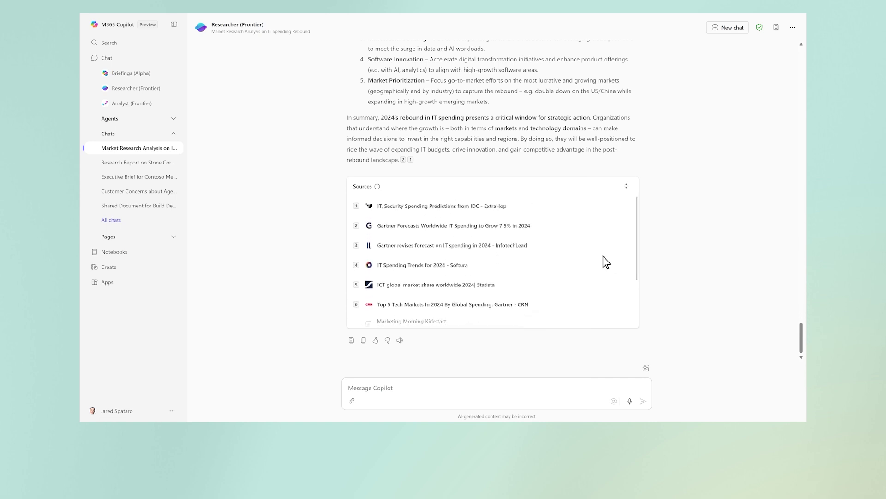